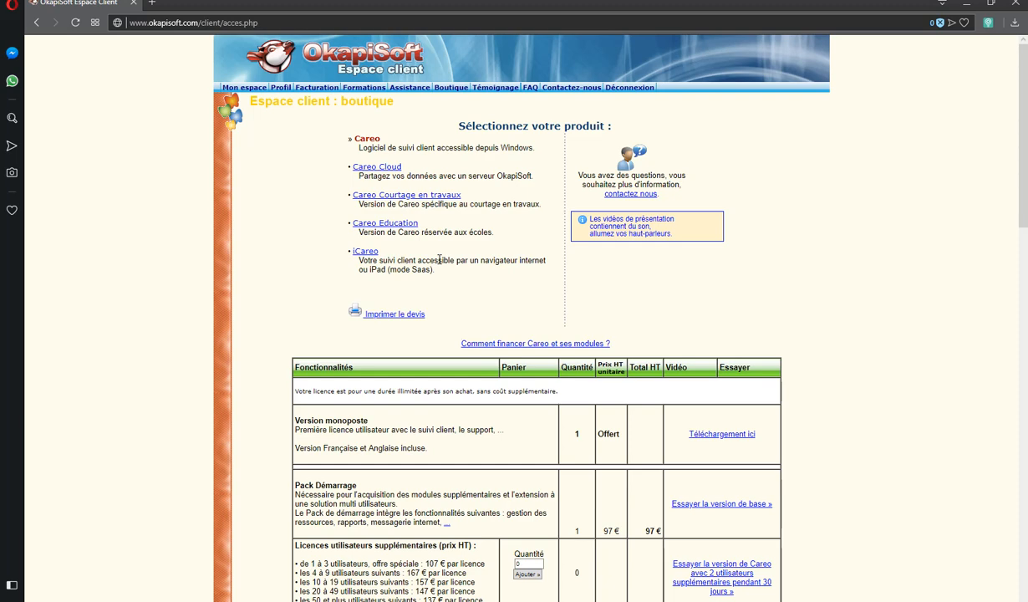
# Set the additional user licences quantity to 1 and add it to the order
pyautogui.scroll(-1, 496, 270)
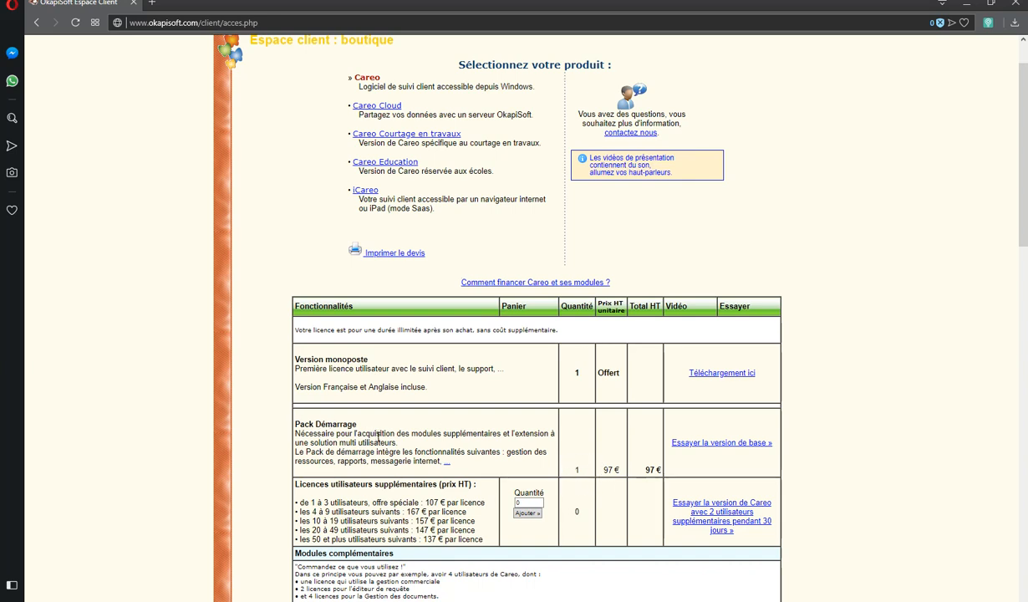
pyautogui.doubleClick(519, 503)
pyautogui.write('1')
pyautogui.click(529, 513)
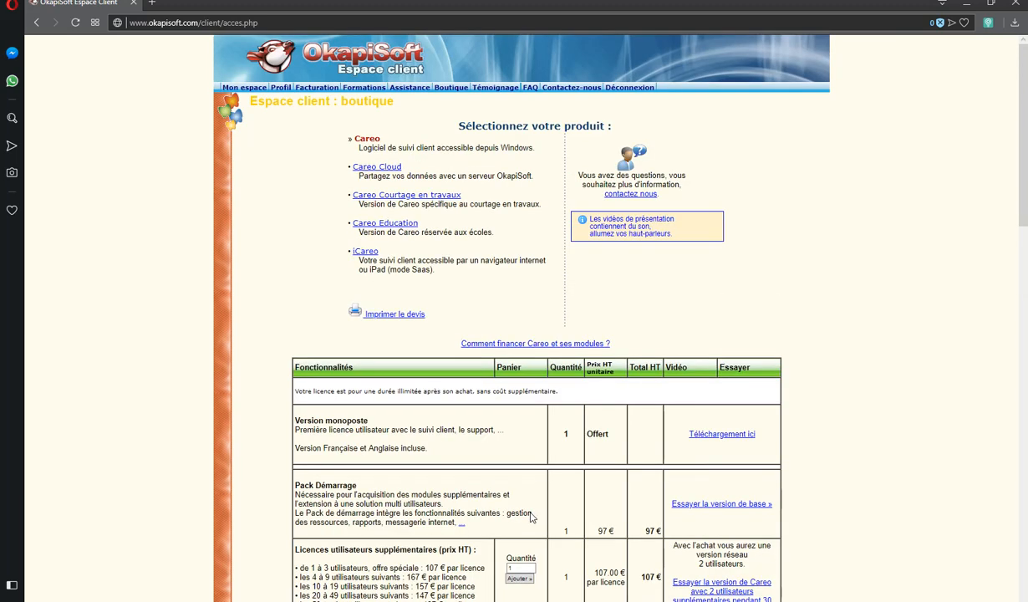
# Check the order totals, then minimise the browser to get back to Careo
pyautogui.scroll(-1, 531, 518)
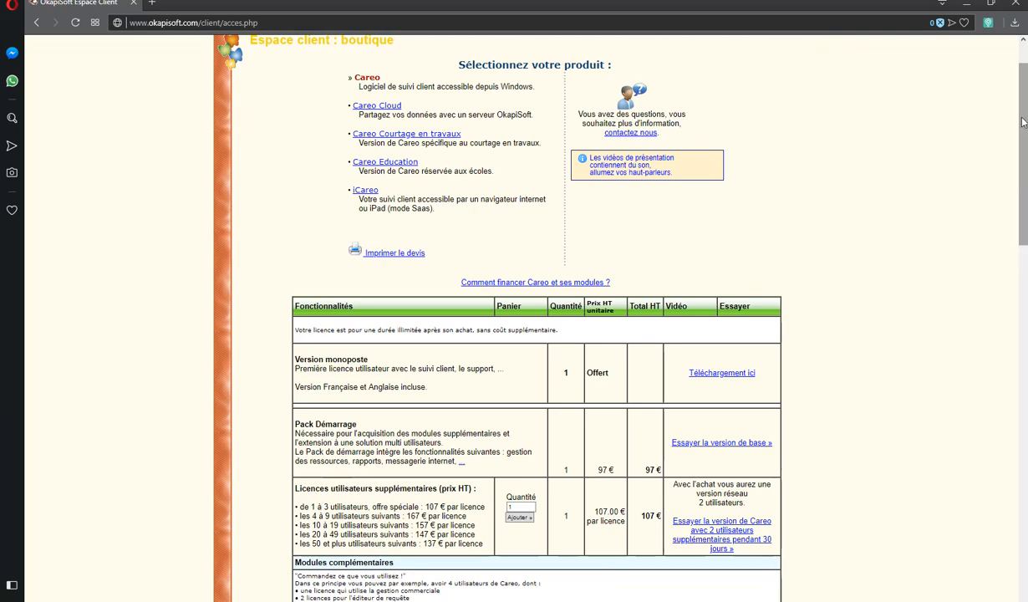
pyautogui.moveTo(1024, 123); pyautogui.dragTo(1012, 459)
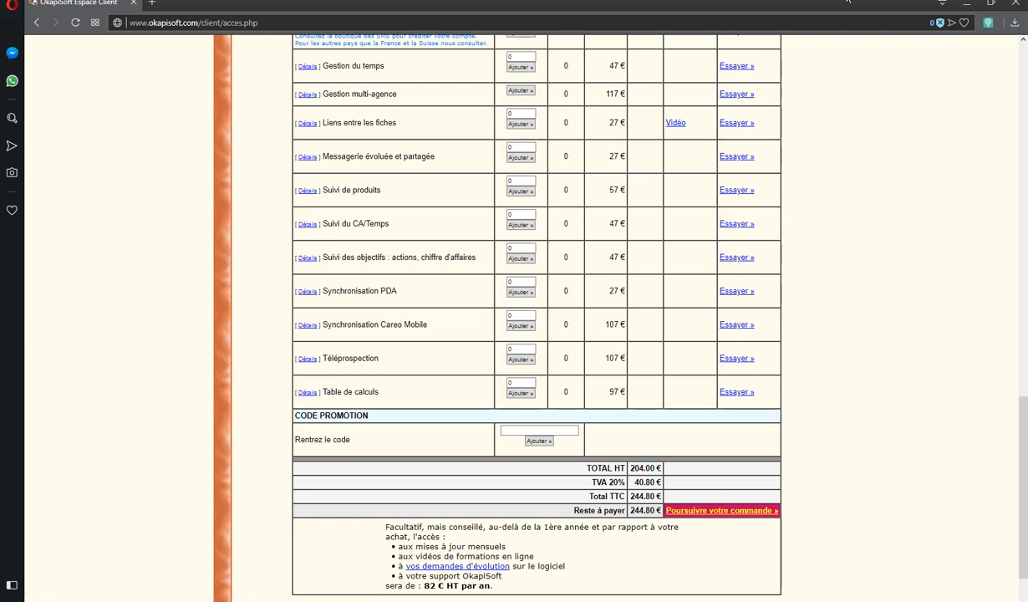
pyautogui.click(967, 3)
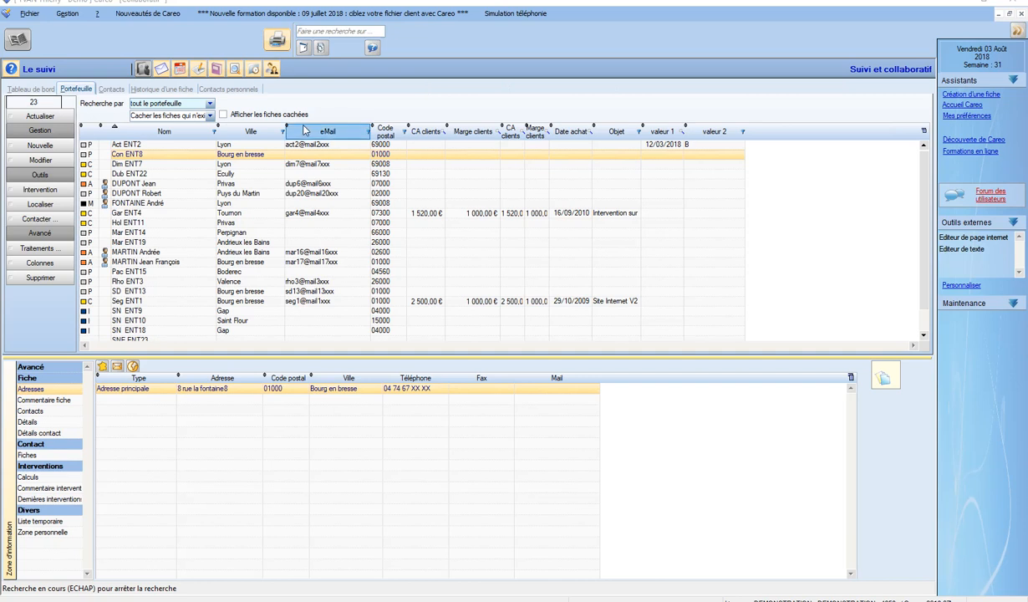
# From Gestion > Utilisateurs / Ressources, start a new user record with Nouveau
pyautogui.click(67, 13)
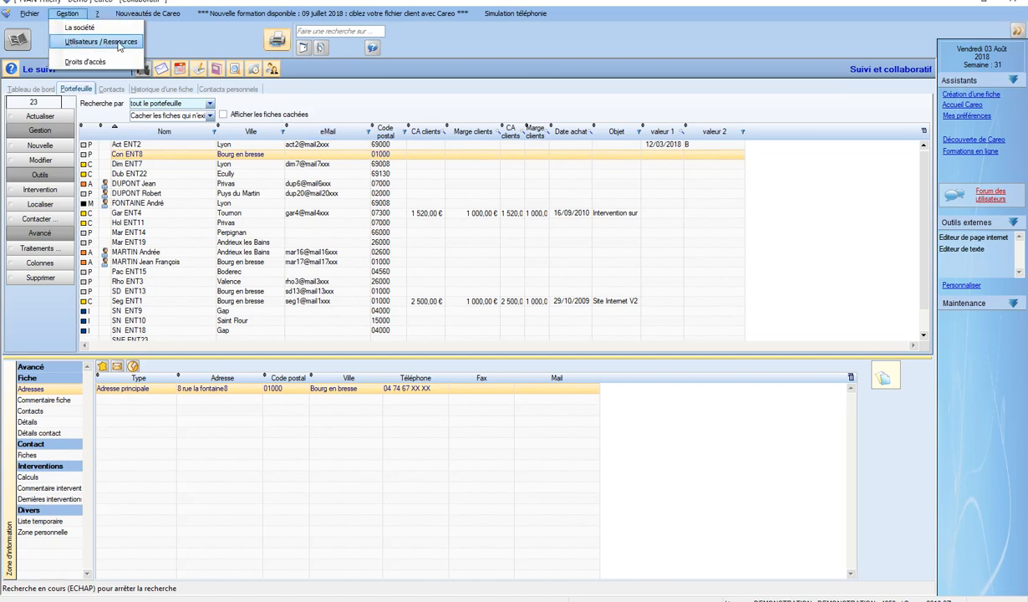
pyautogui.click(101, 42)
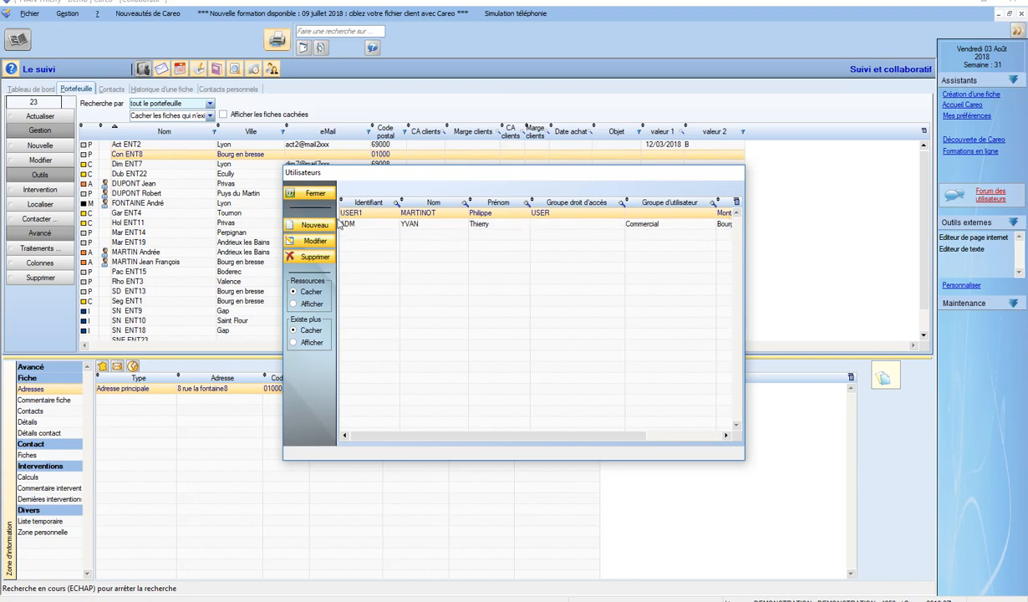
pyautogui.click(306, 227)
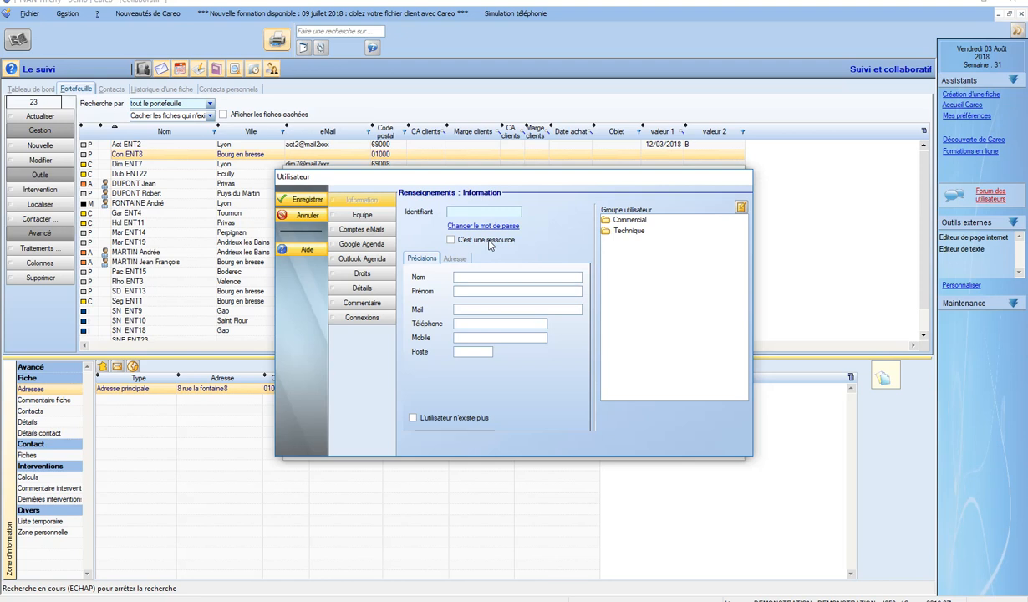
# Enter USER10 as the identifier, then begin a password and cancel its creation
pyautogui.click(477, 210)
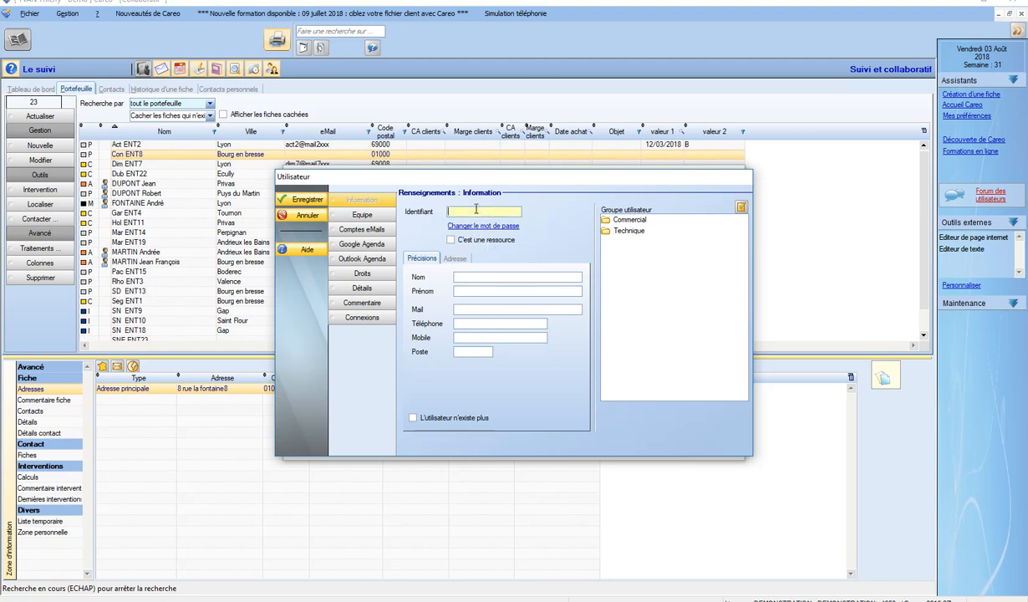
pyautogui.write('USER10')
pyautogui.click(479, 227)
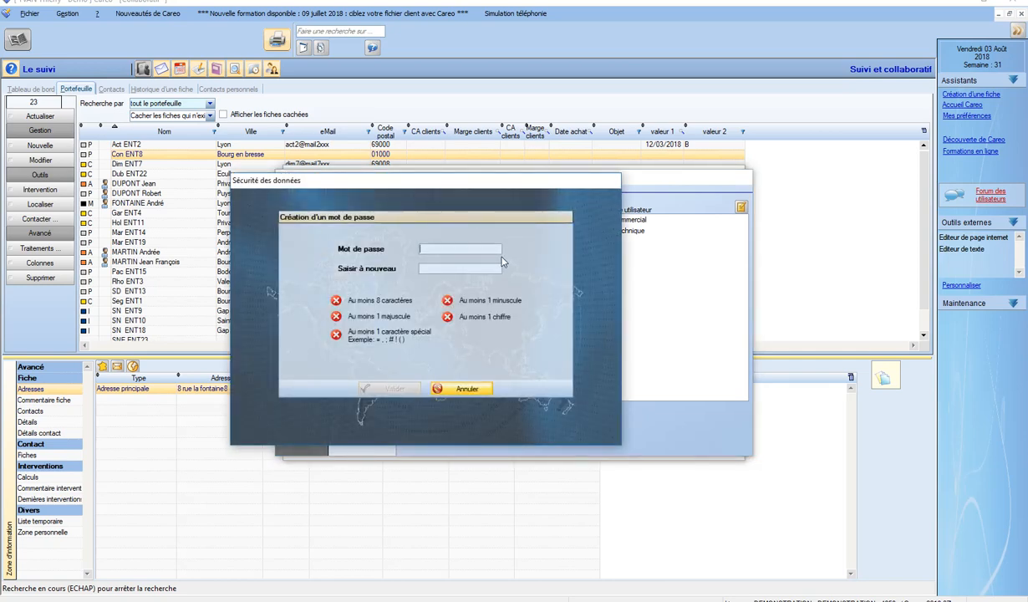
pyautogui.write('Azert123')
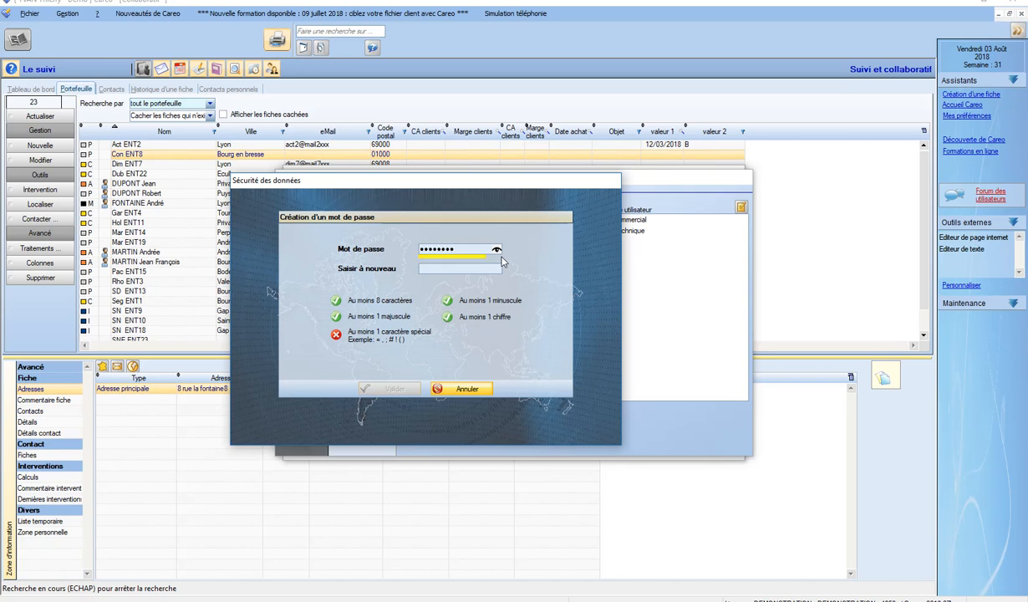
pyautogui.write('!')
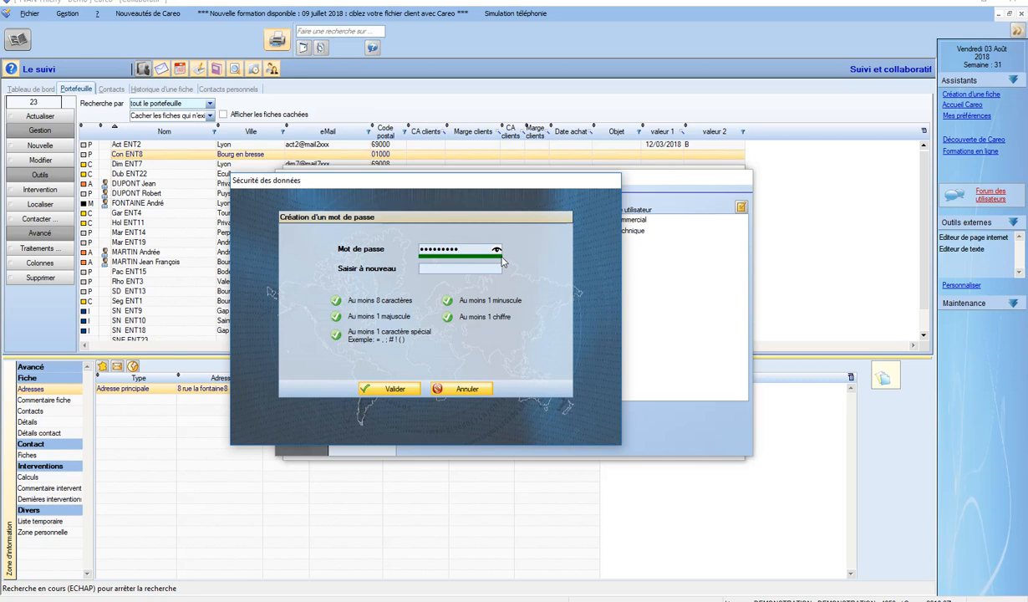
pyautogui.press('Tab')
pyautogui.write('A')
pyautogui.click(466, 388)
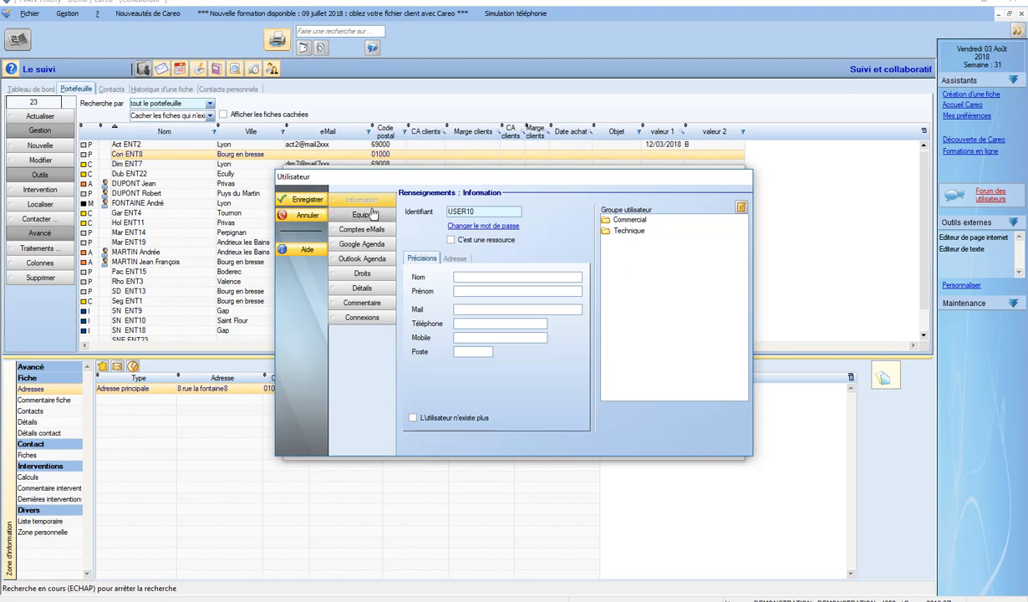
# Review USER10's rights in the Sélection list, then display the Avancé access settings
pyautogui.click(363, 273)
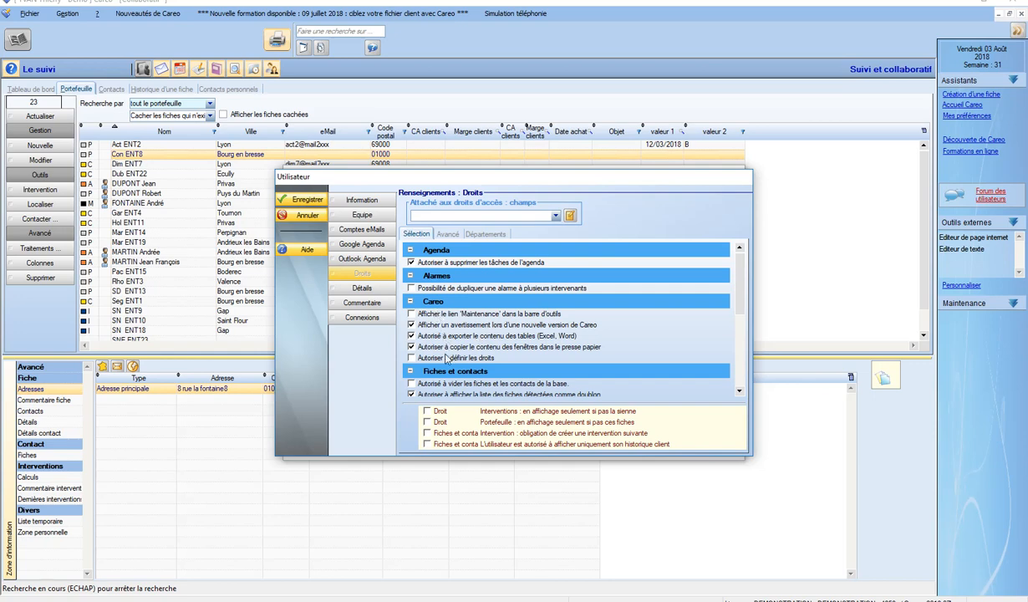
pyautogui.moveTo(741, 279)
pyautogui.mouseDown()
pyautogui.moveTo(736, 360)
pyautogui.moveTo(746, 299)
pyautogui.mouseUp()
pyautogui.scroll(-1, 717, 304)
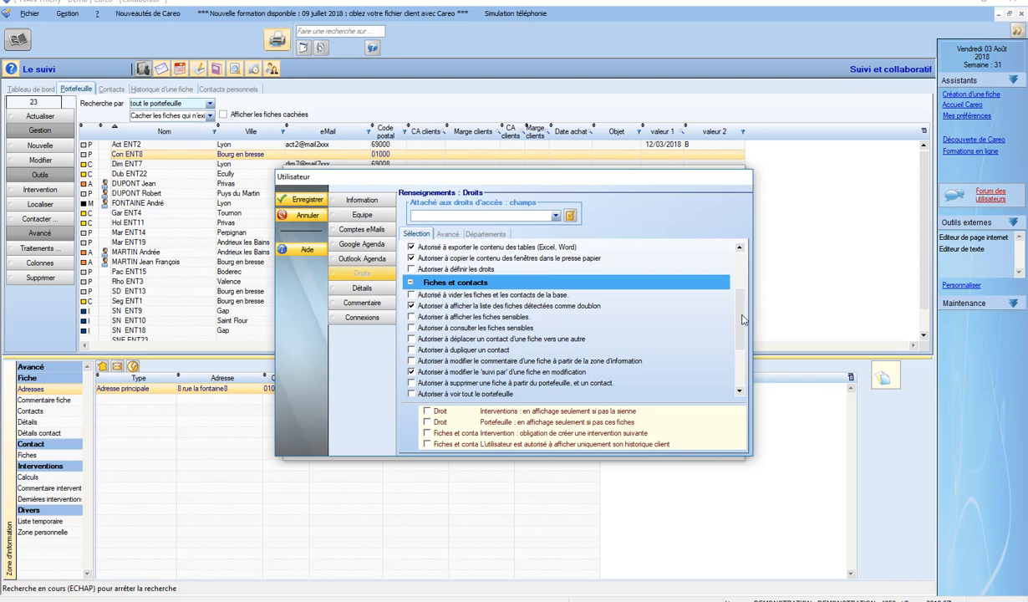
pyautogui.scroll(-2, 717, 309)
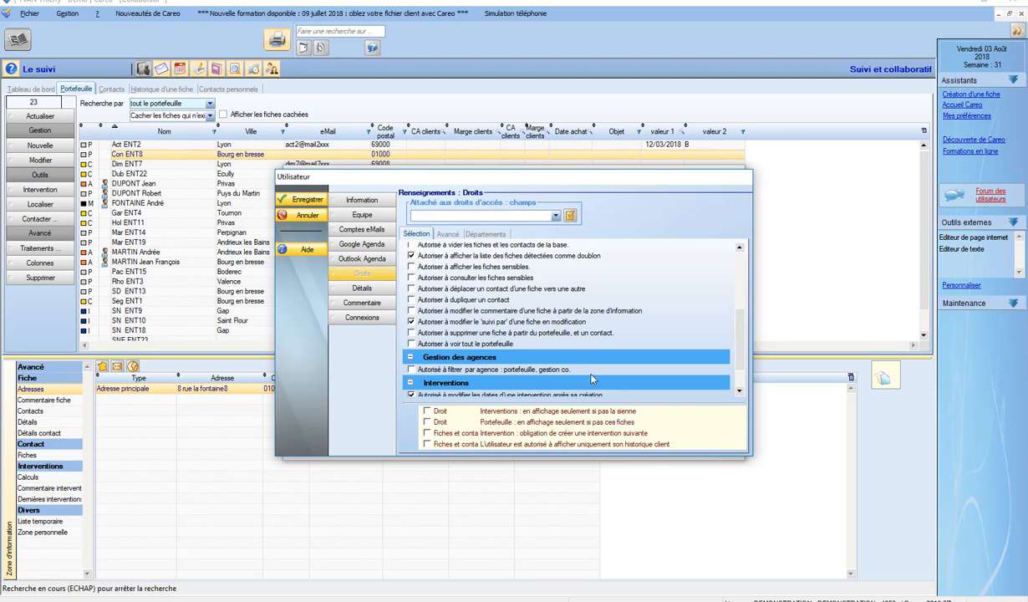
pyautogui.click(447, 235)
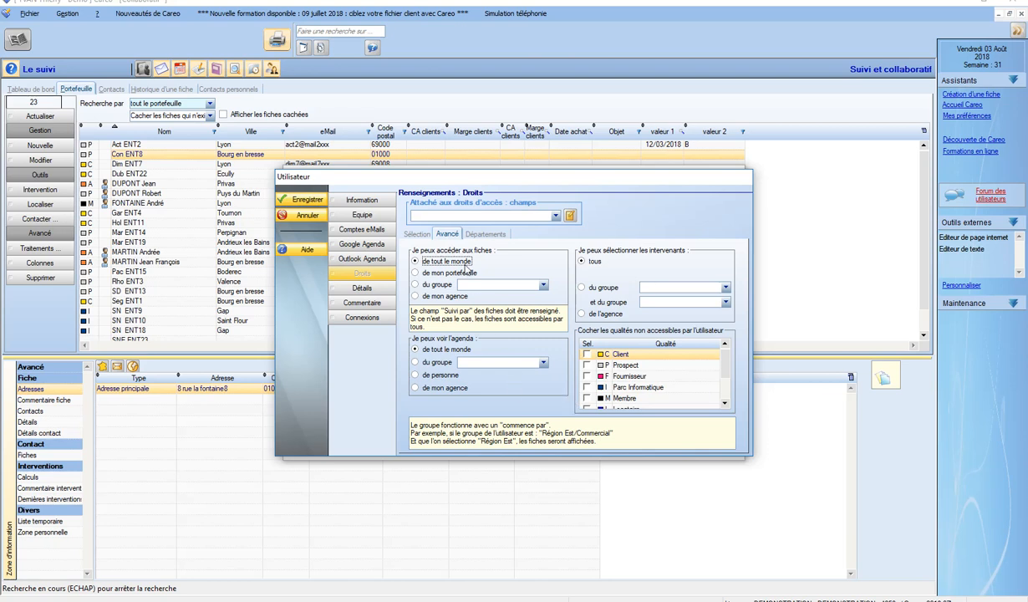
# Check Départements, clear the password-required warning, and open password creation from Information
pyautogui.click(470, 232)
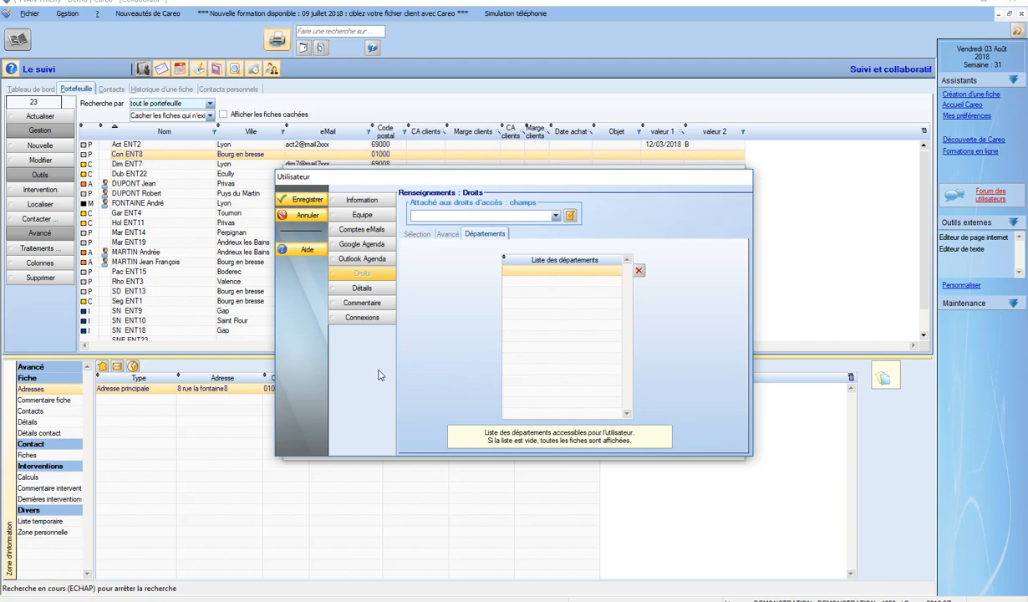
pyautogui.click(370, 222)
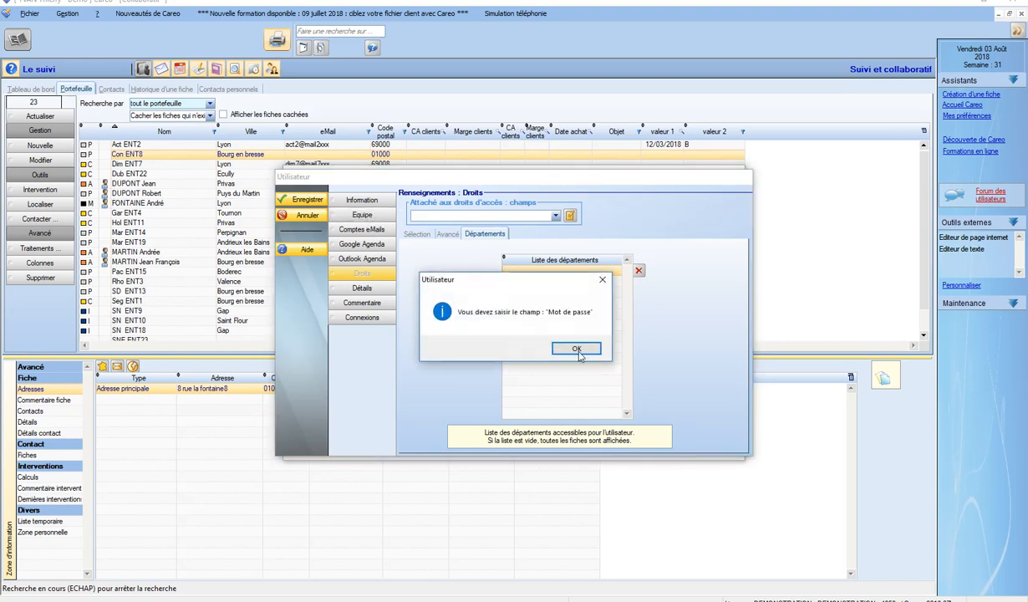
pyautogui.click(554, 340)
pyautogui.click(363, 201)
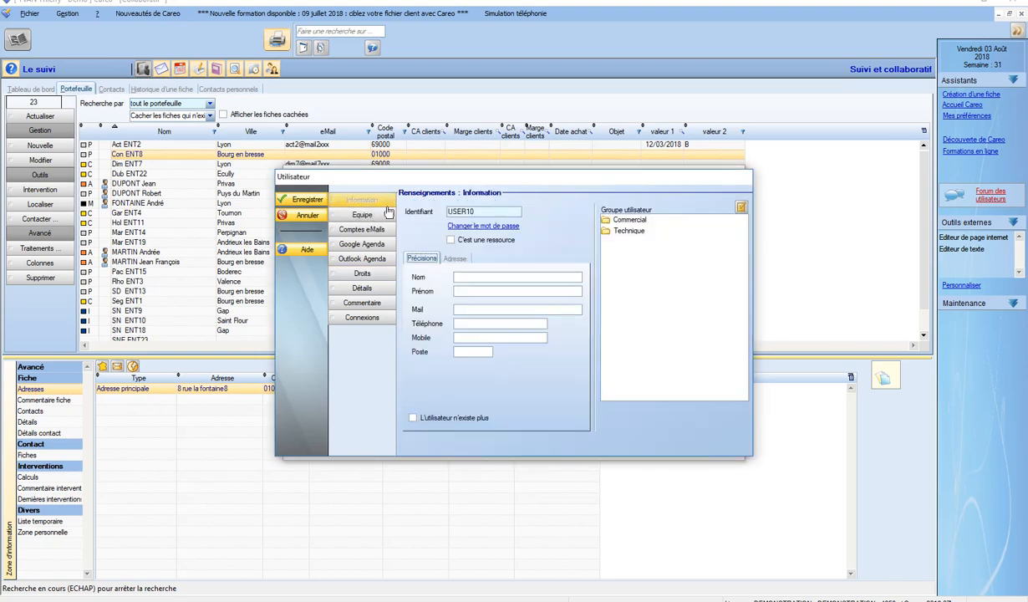
pyautogui.click(458, 222)
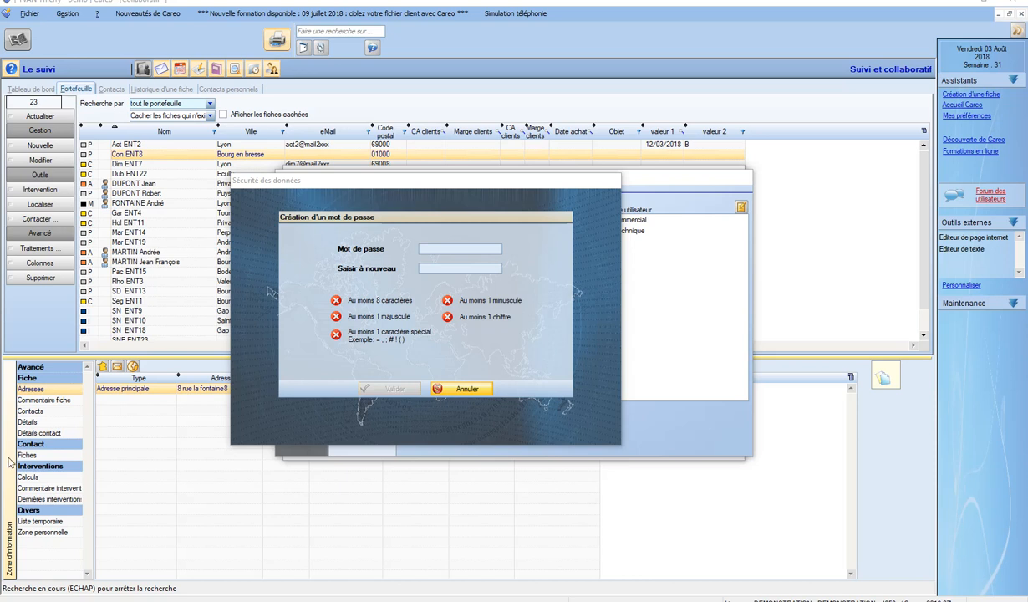
# Enter and confirm a strong password for USER10, then view the Comptes eMails settings
pyautogui.click(486, 250)
pyautogui.write('••••••••••')
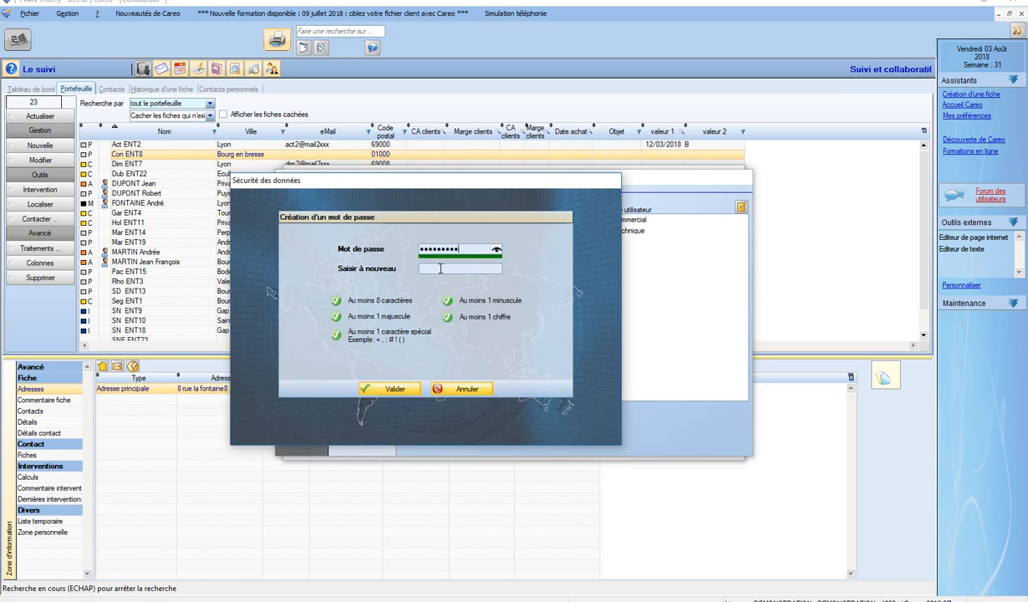
pyautogui.click(439, 268)
pyautogui.write('••••••••••')
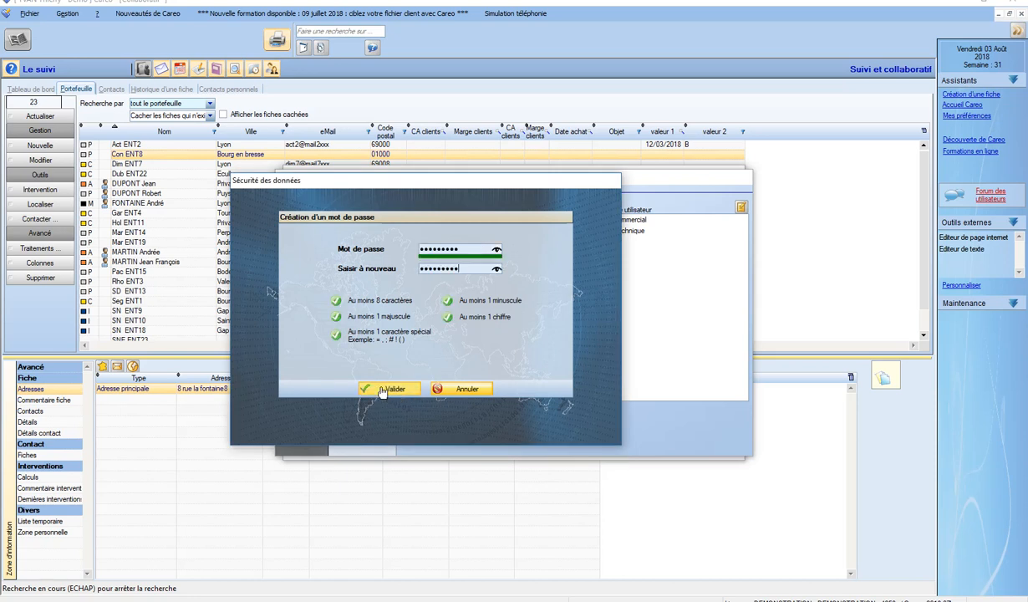
pyautogui.click(385, 389)
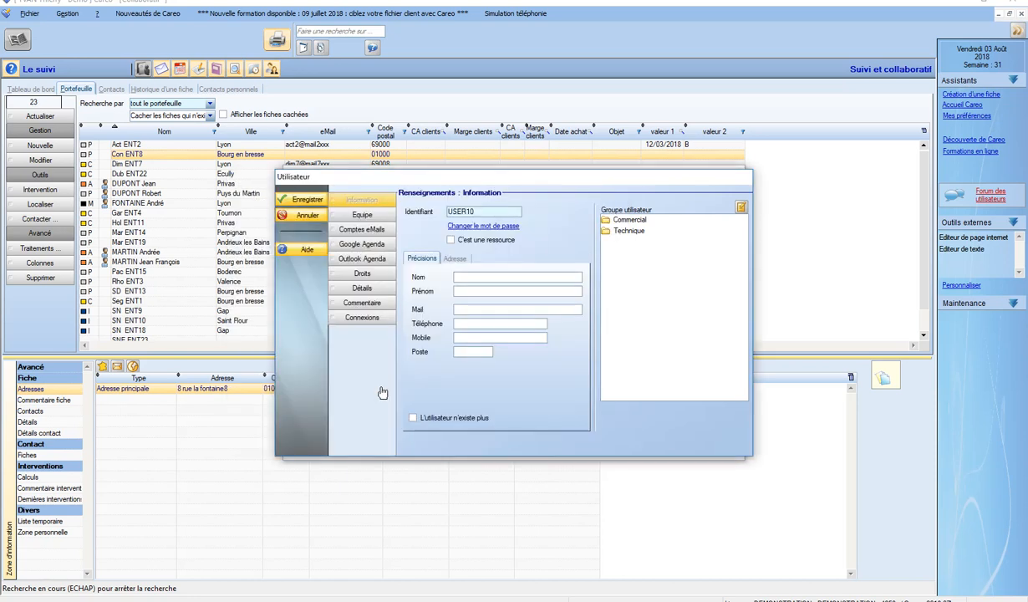
pyautogui.click(364, 216)
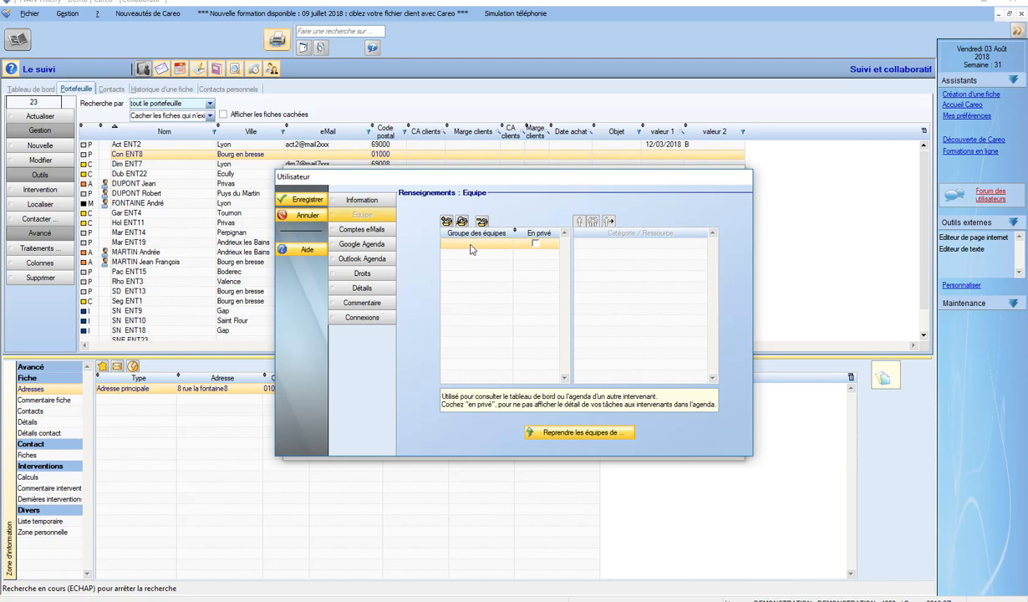
pyautogui.click(339, 225)
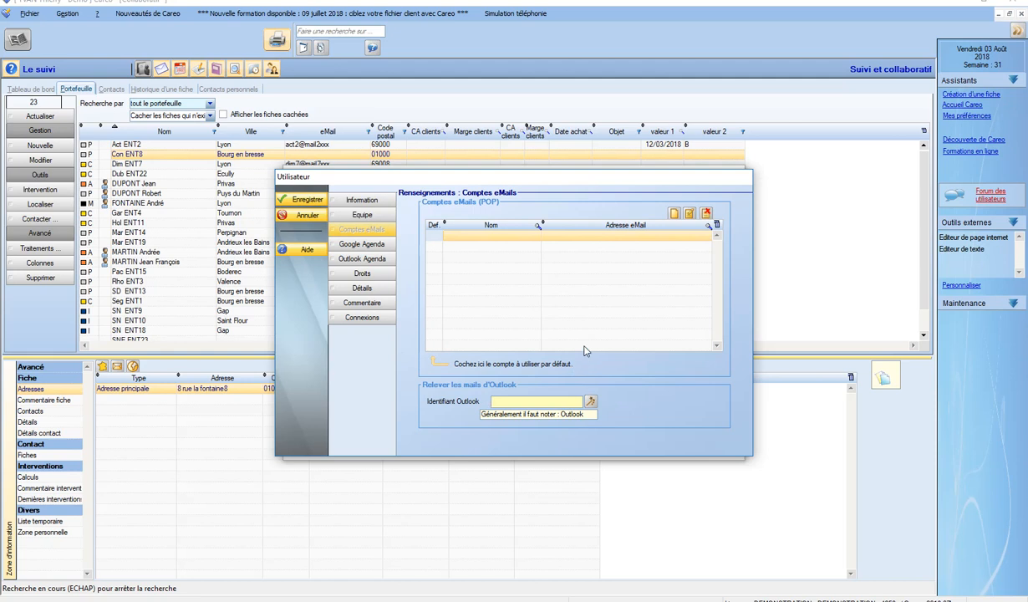
# Save the USER10 account with Enregistrer and close the Utilisateurs list
pyautogui.click(299, 202)
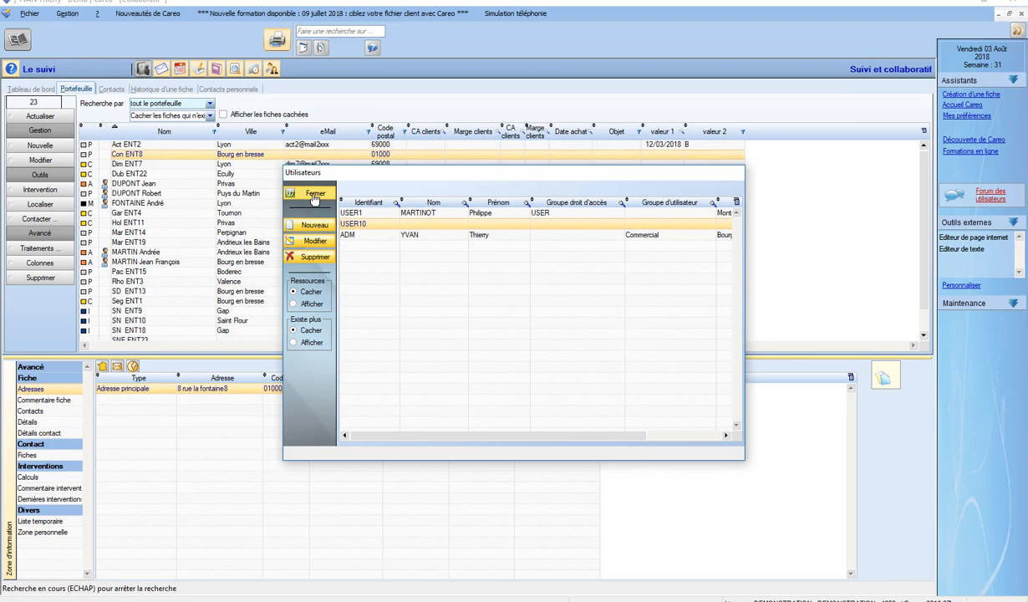
pyautogui.click(315, 197)
pyautogui.click(309, 195)
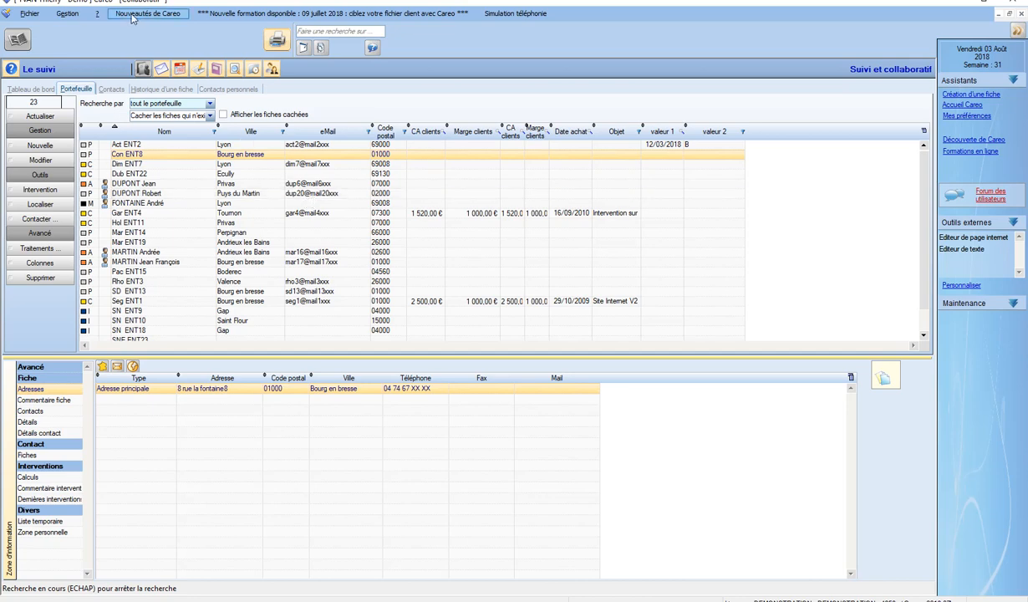
# Open Gestion > Droits d'accès, keep CONSULTATION, and show the Modules allocation for USER10
pyautogui.click(68, 15)
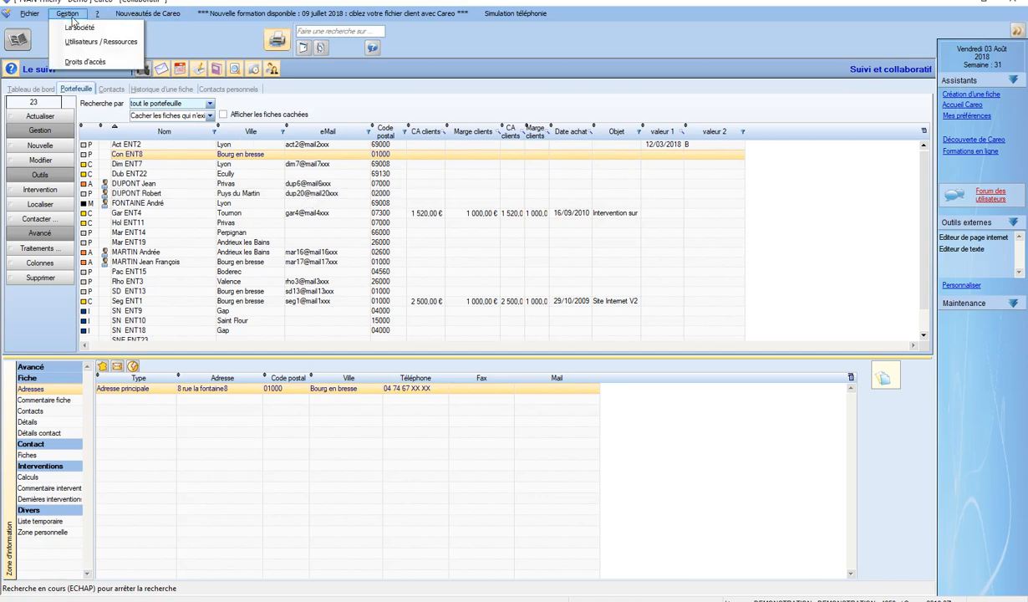
pyautogui.click(92, 63)
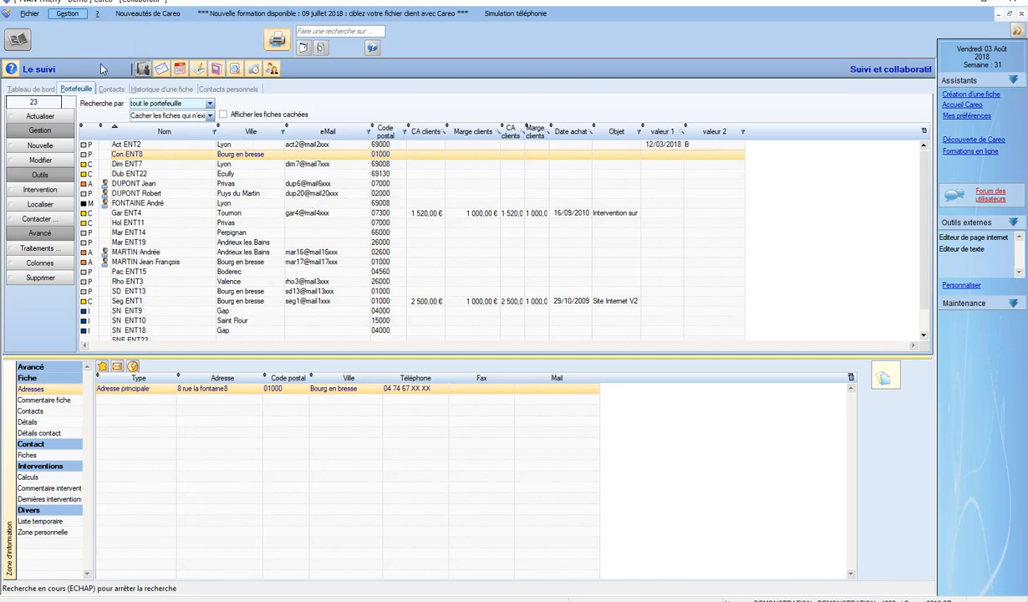
pyautogui.click(463, 257)
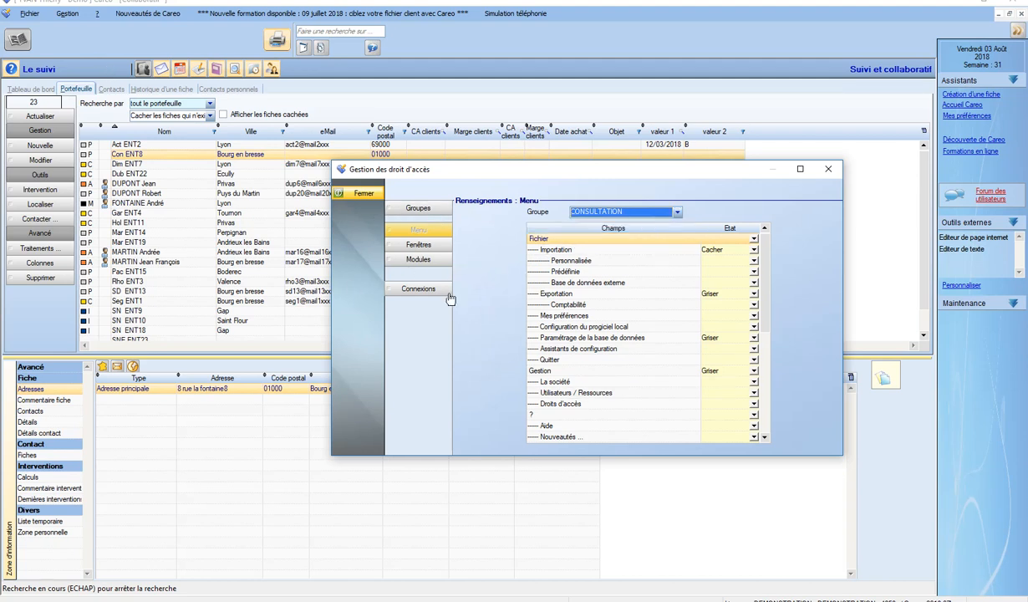
pyautogui.click(421, 261)
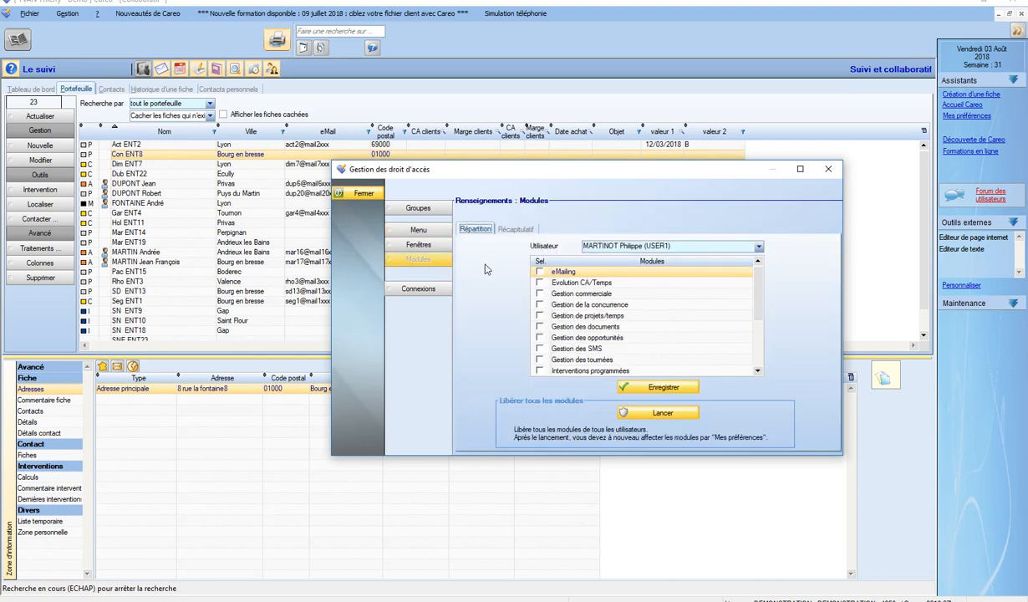
pyautogui.click(632, 245)
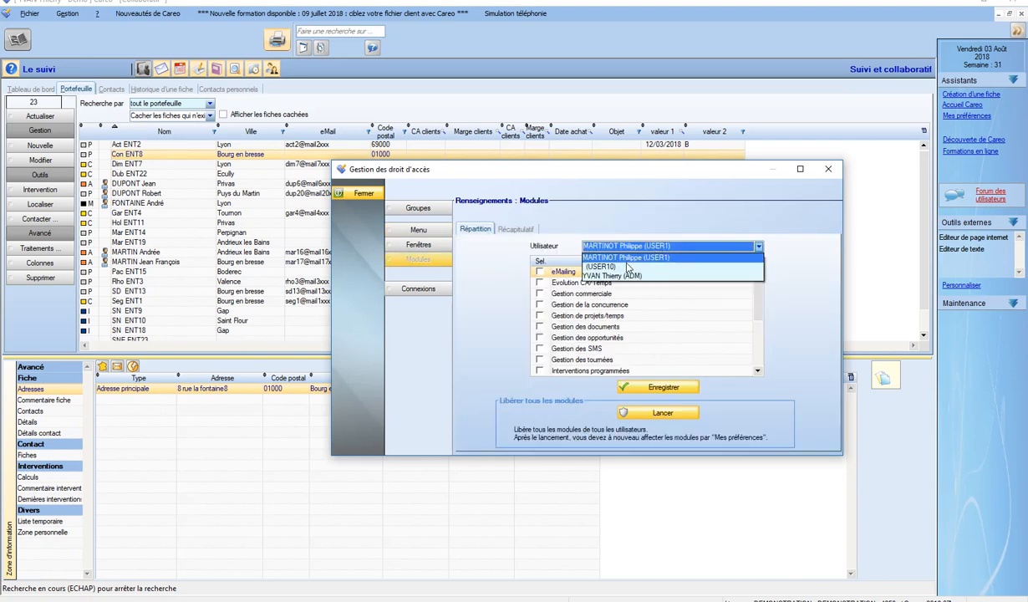
pyautogui.click(599, 267)
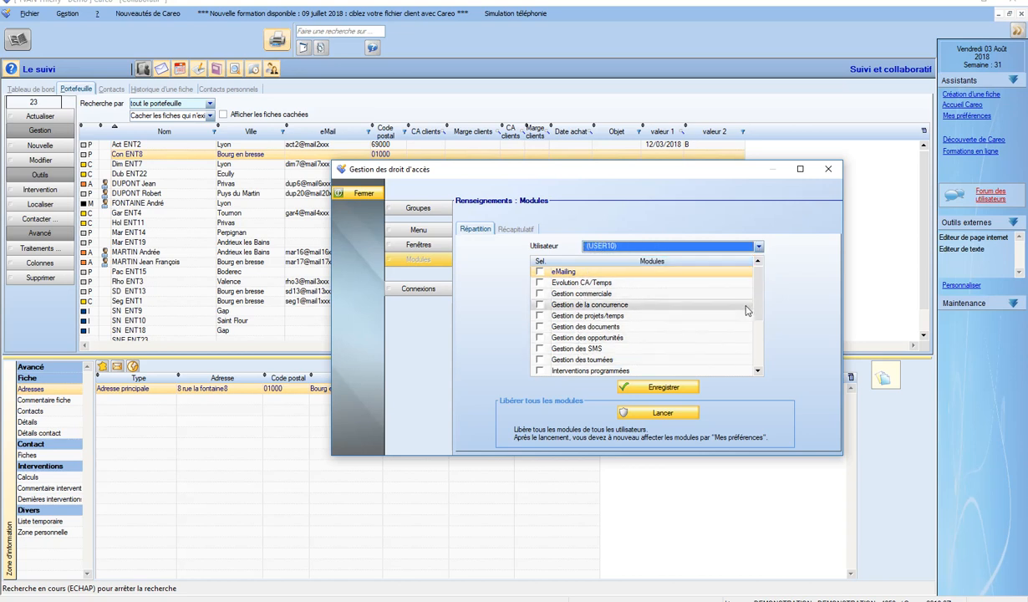
# Try twice to give USER10 Gestion commerciale (no licence left), then save and close
pyautogui.click(539, 295)
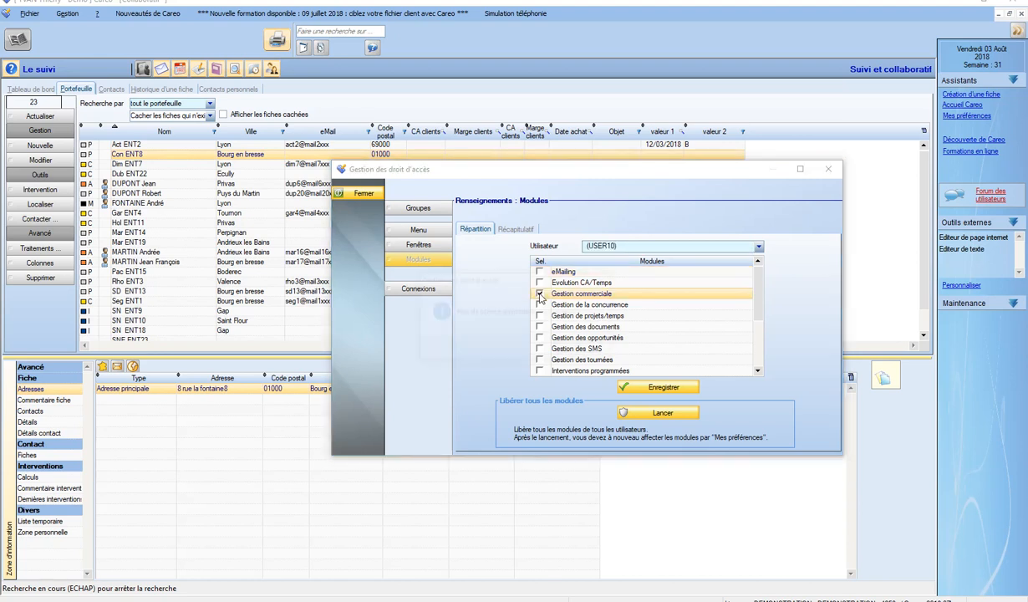
pyautogui.click(583, 349)
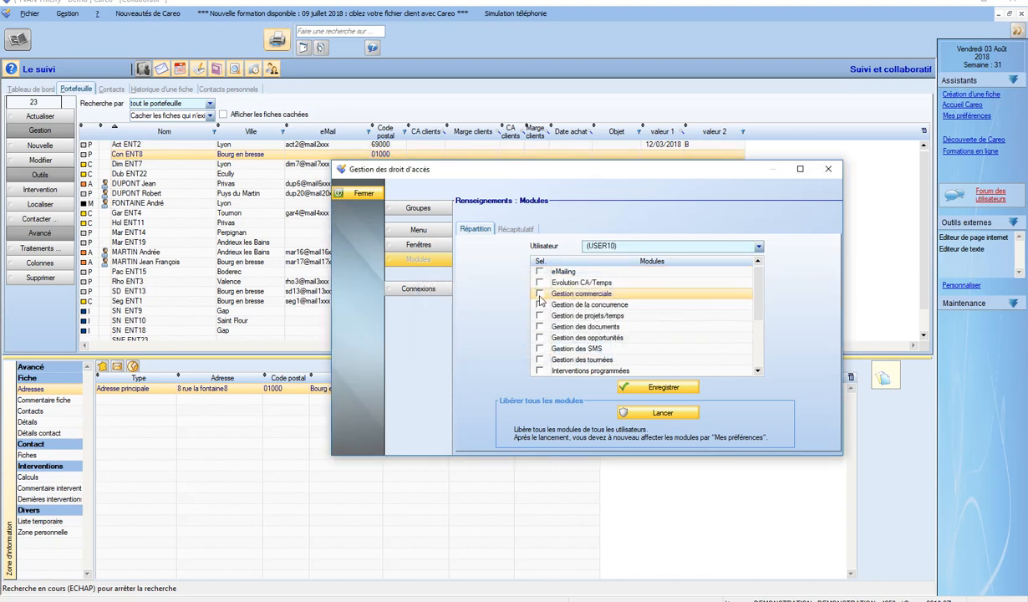
pyautogui.click(539, 295)
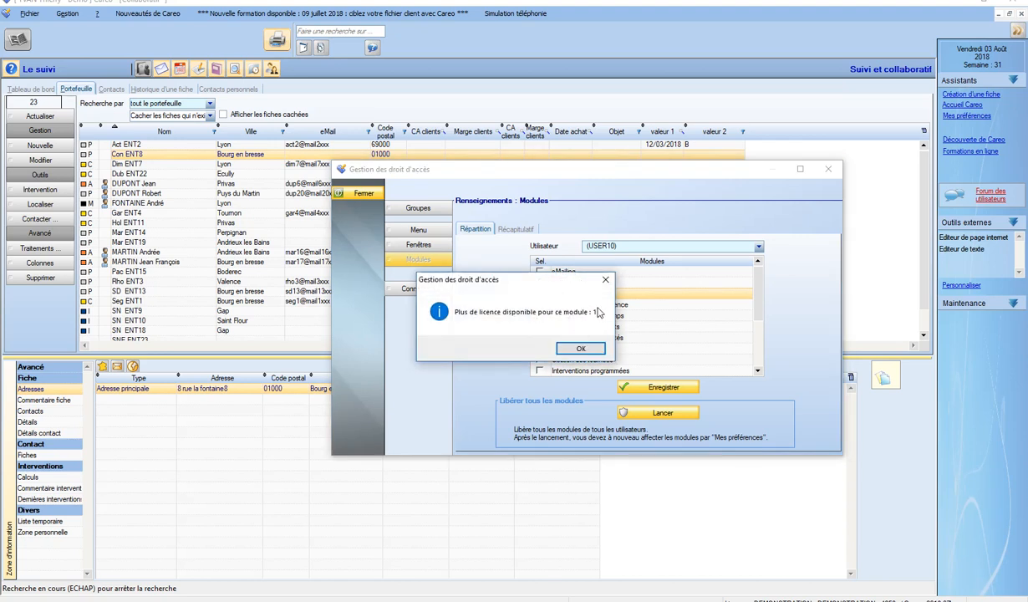
pyautogui.click(586, 348)
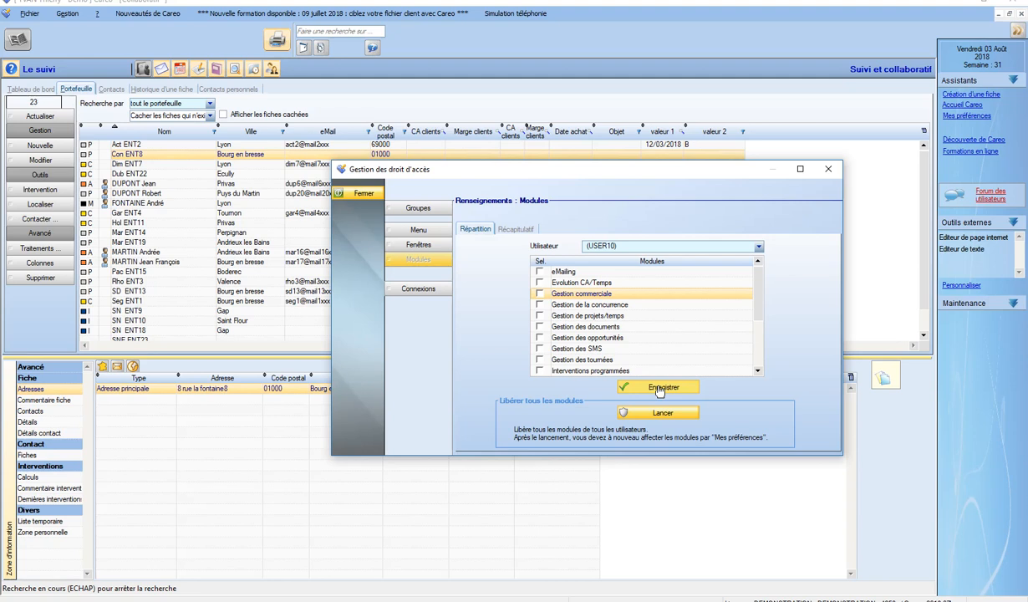
pyautogui.click(660, 389)
pyautogui.click(355, 193)
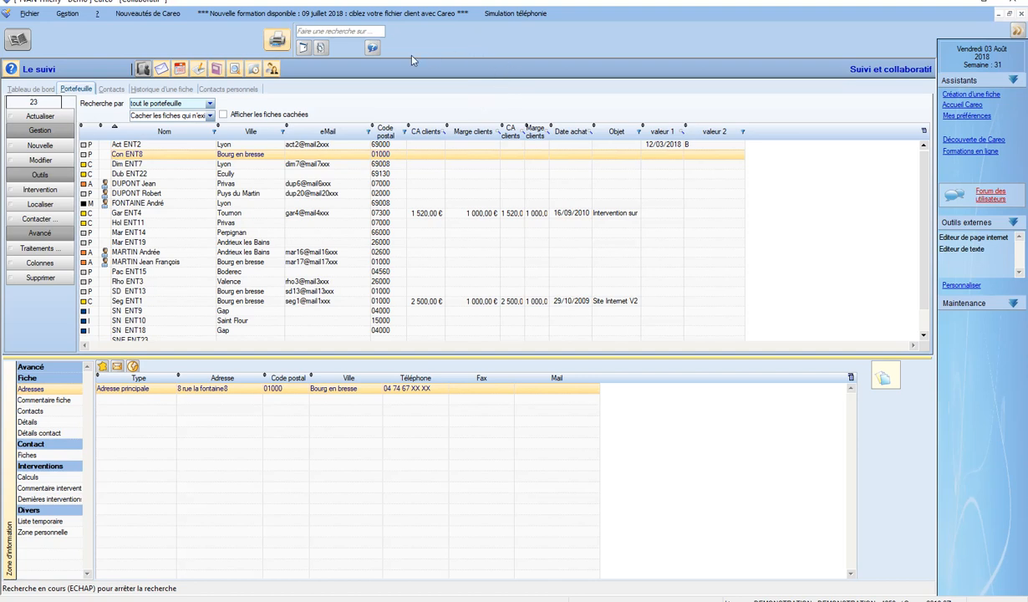
# In Fichier > Mes préférences, untick showing most recent interventions first, then go to Options
pyautogui.click(30, 15)
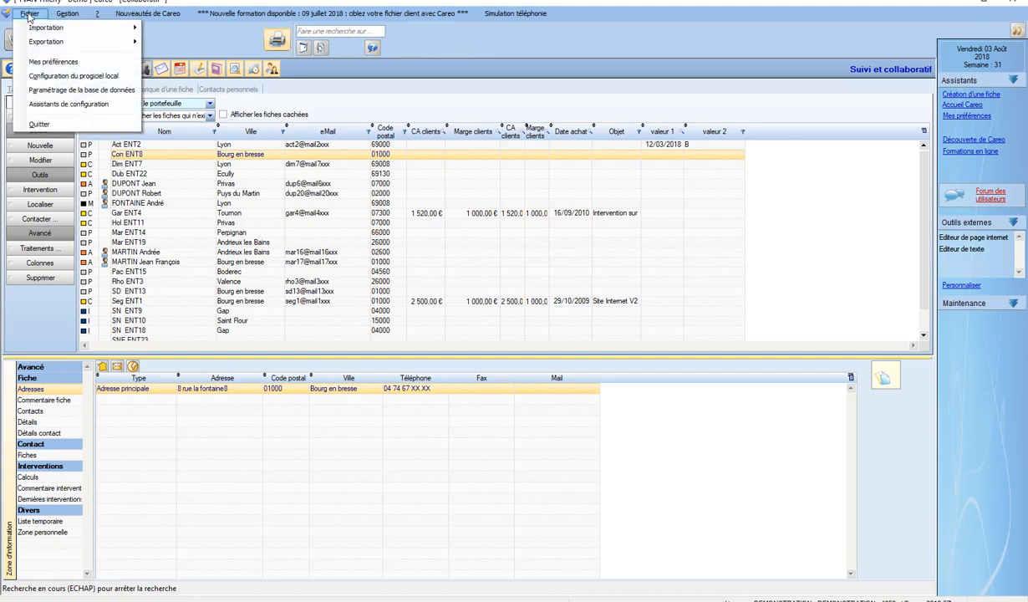
pyautogui.click(60, 63)
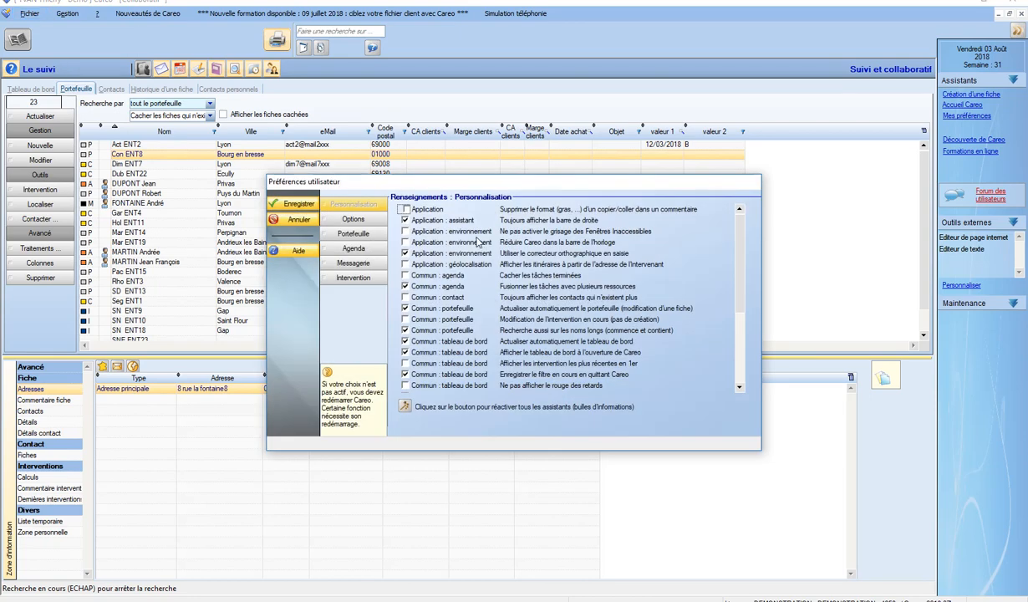
pyautogui.click(449, 365)
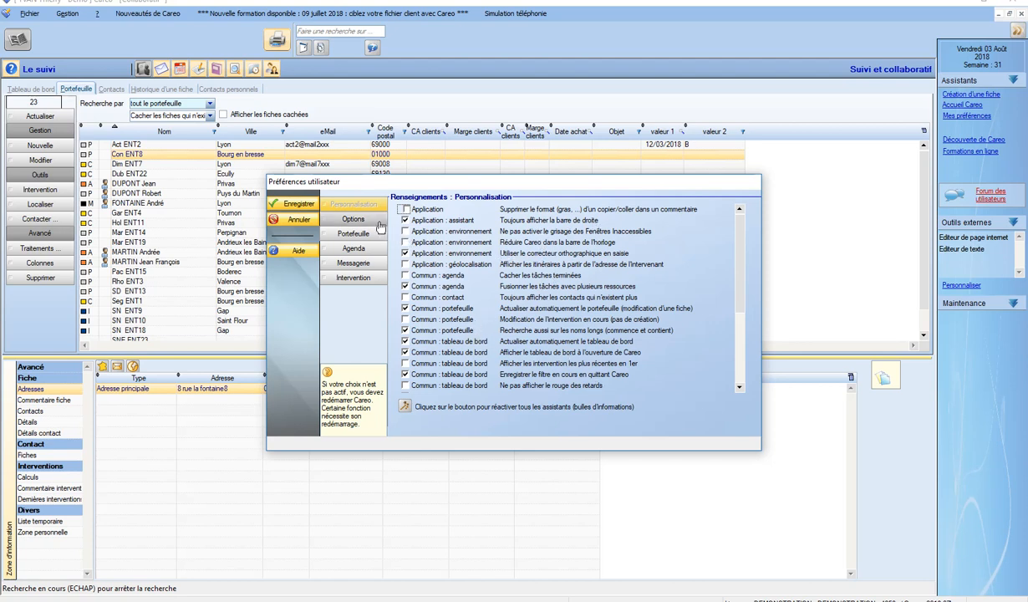
pyautogui.click(359, 219)
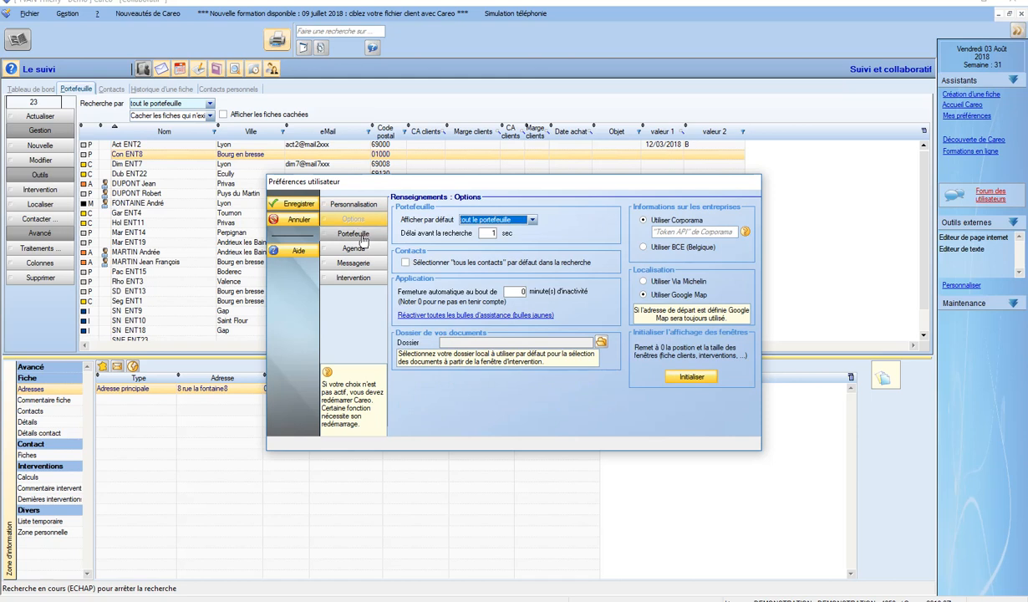
# Step through the Portefeuille and Agenda preferences to the Intervention defaults (current user, Dossier Général, Initiative Commercial)
pyautogui.click(359, 237)
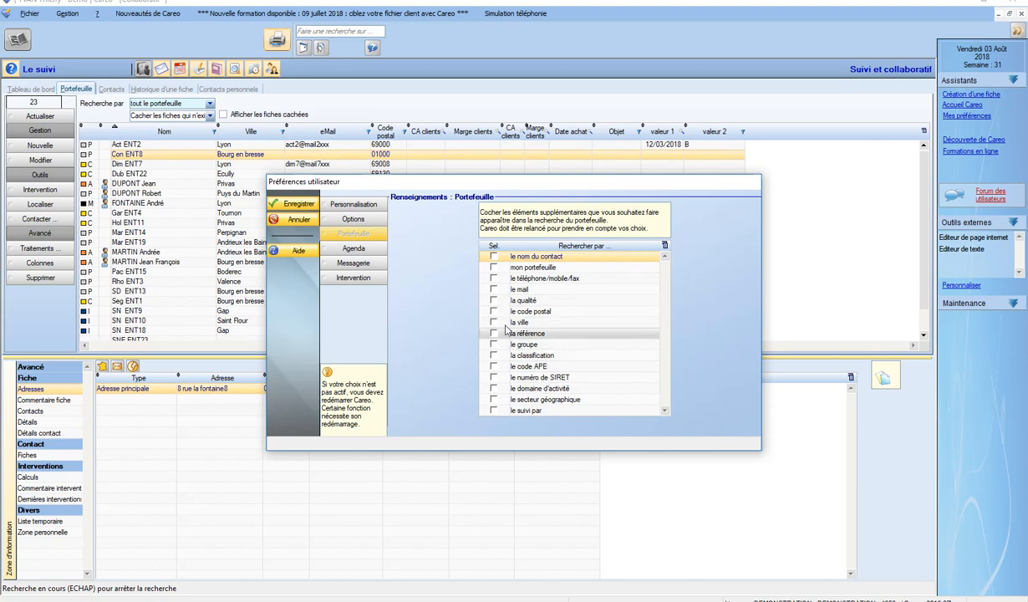
pyautogui.click(352, 249)
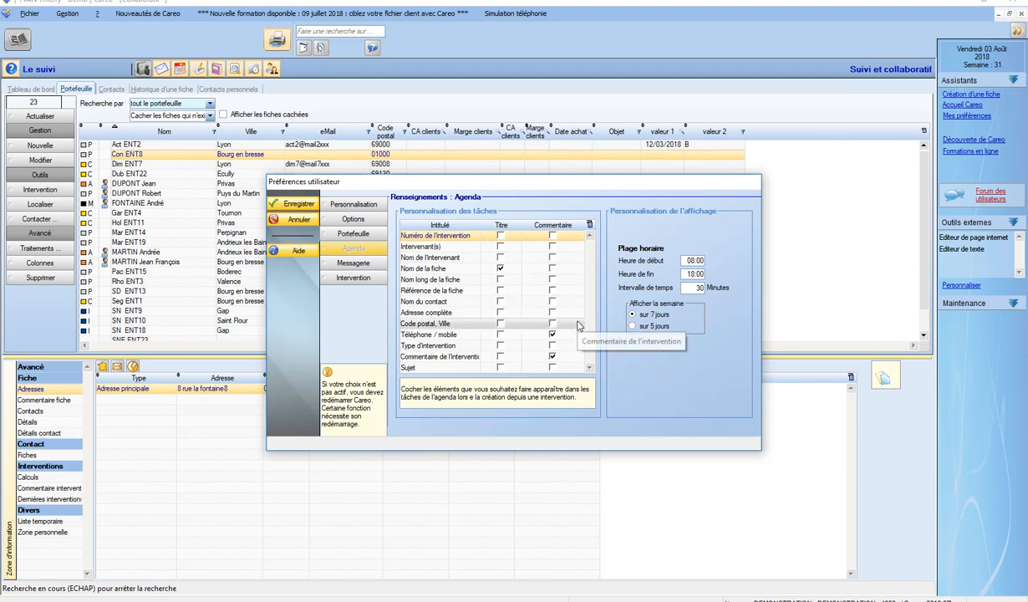
pyautogui.click(354, 279)
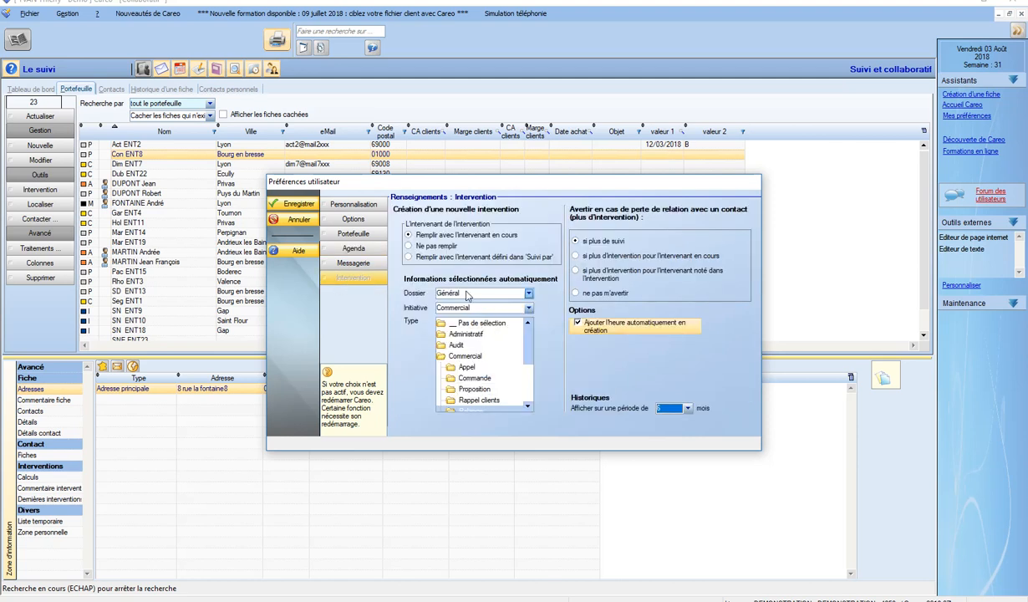
pyautogui.click(471, 308)
pyautogui.click(471, 309)
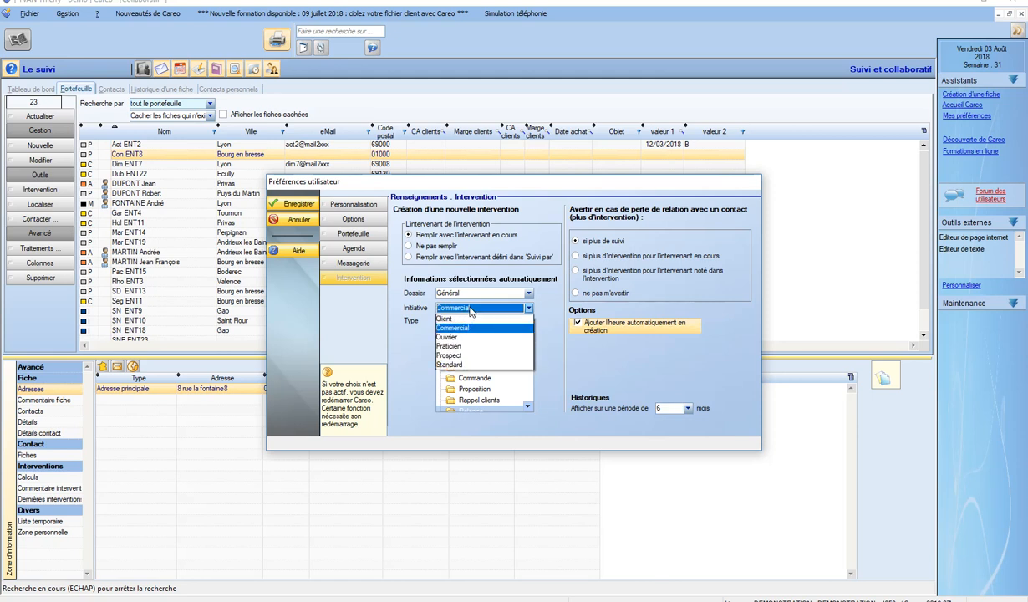
pyautogui.click(470, 309)
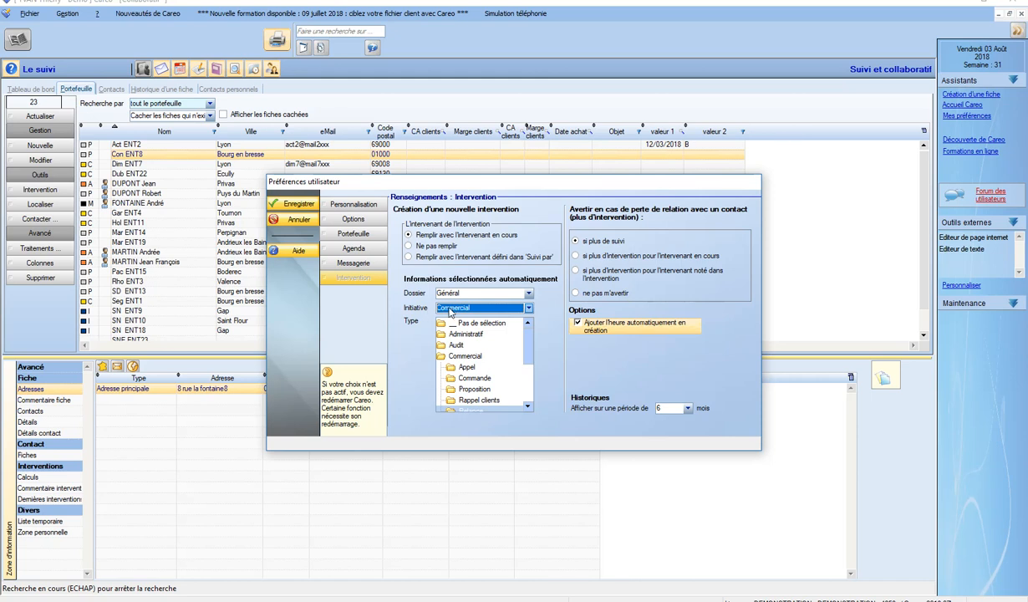
pyautogui.moveTo(529, 341); pyautogui.dragTo(529, 354)
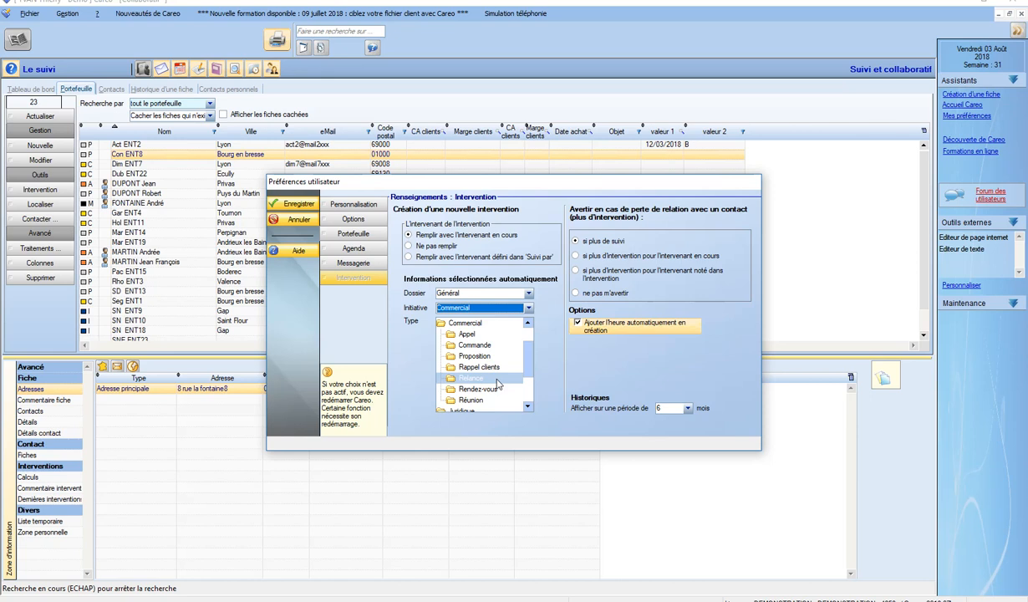